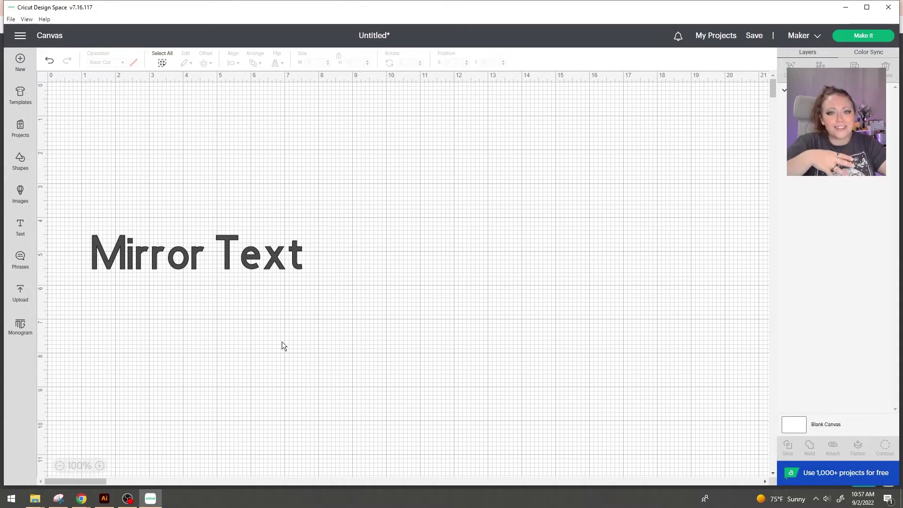
Switch the MIRROR TEXT words to the Happy Food system font
click(140, 243)
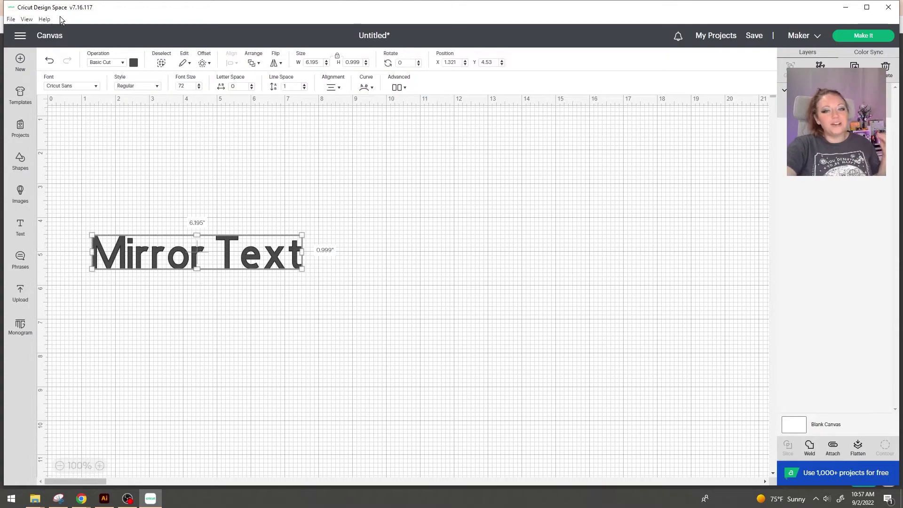
click(67, 86)
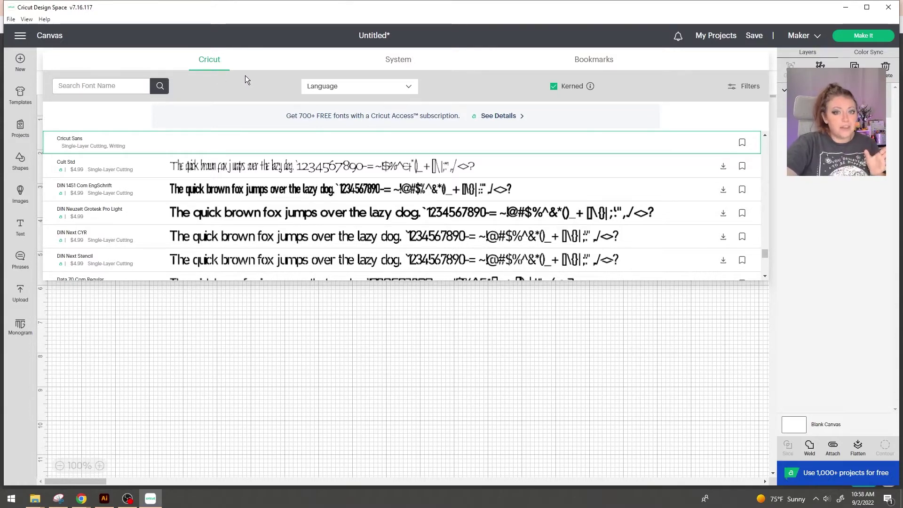
click(396, 64)
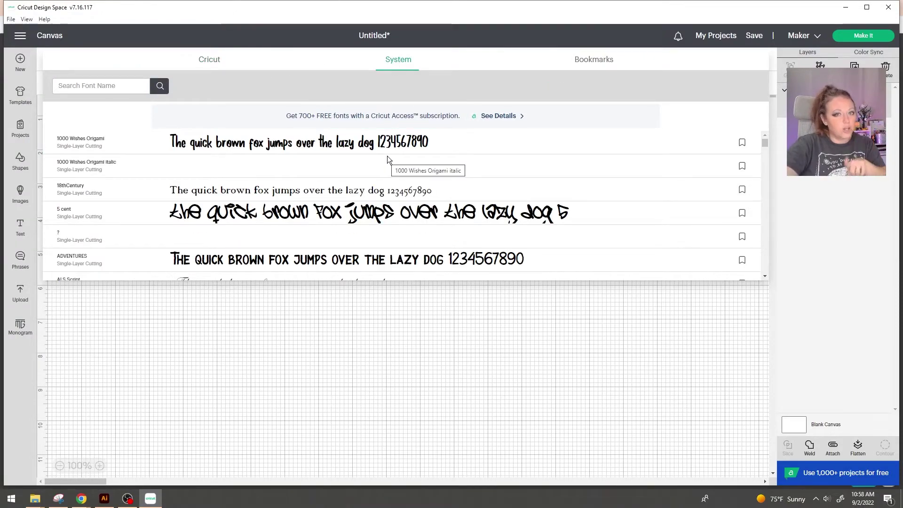
drag(764, 142, 769, 191)
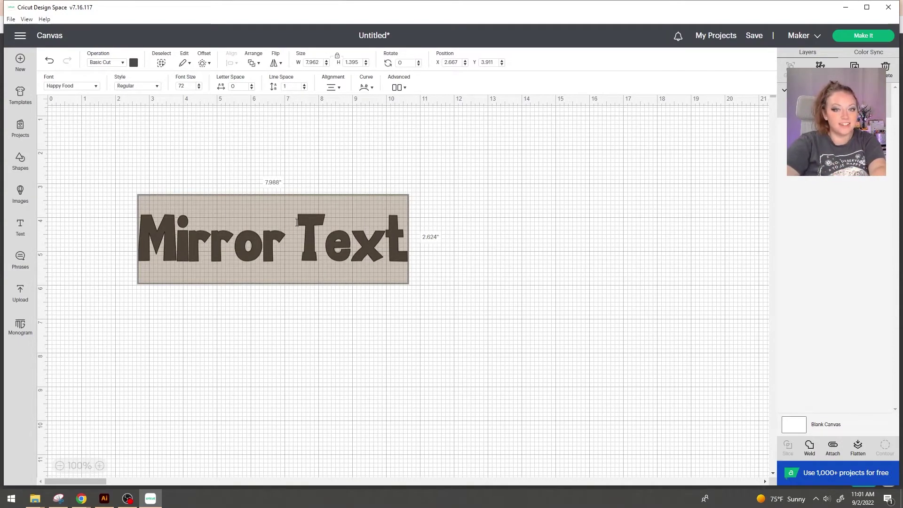
text(MIRROR TEXT)
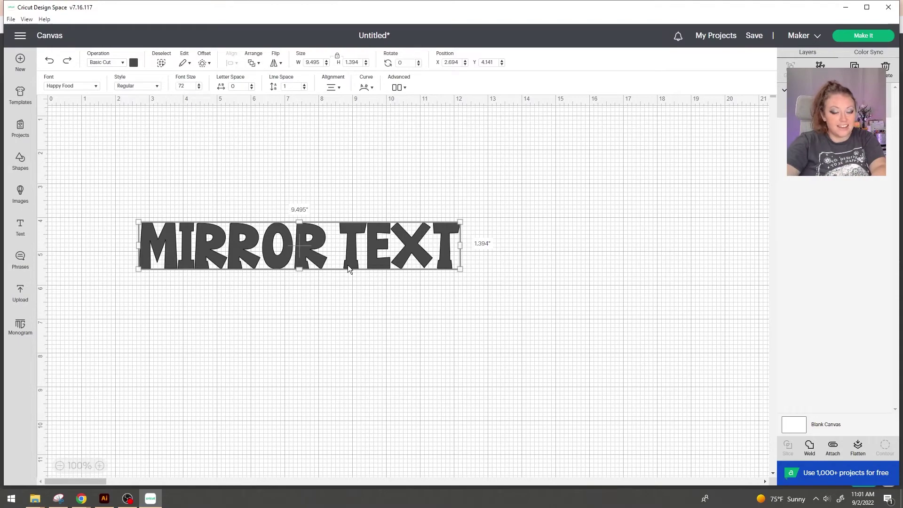
Paste a second copy of MIRROR TEXT to the right, then undo the last change
key(ctrl+c)
key(ctrl+v)
drag(483, 244, 539, 245)
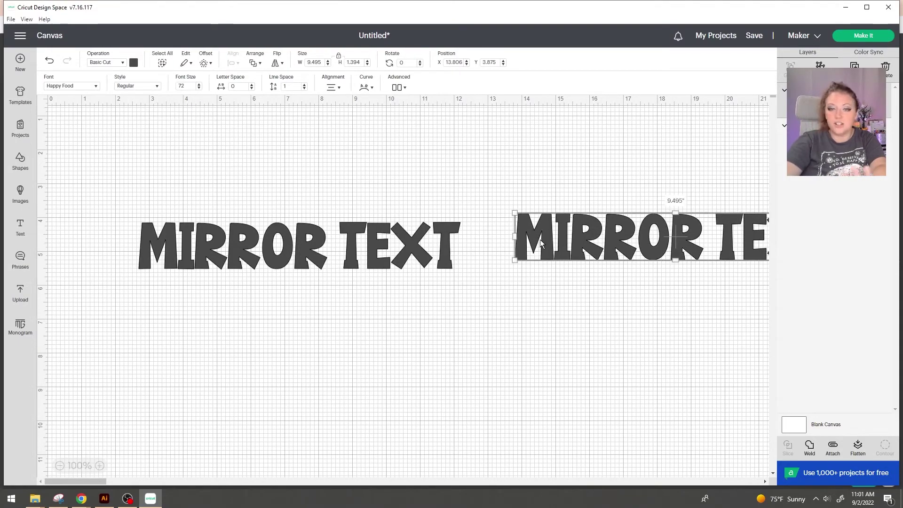
key(ctrl+z)
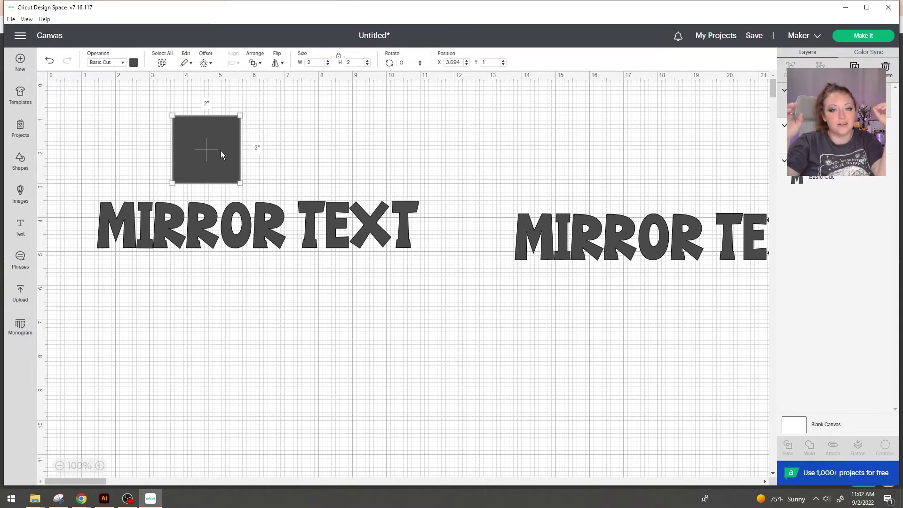
Stretch the unlocked square into a 10.4 × 1.6 inch rectangle over the text's top half, then select both
click(308, 155)
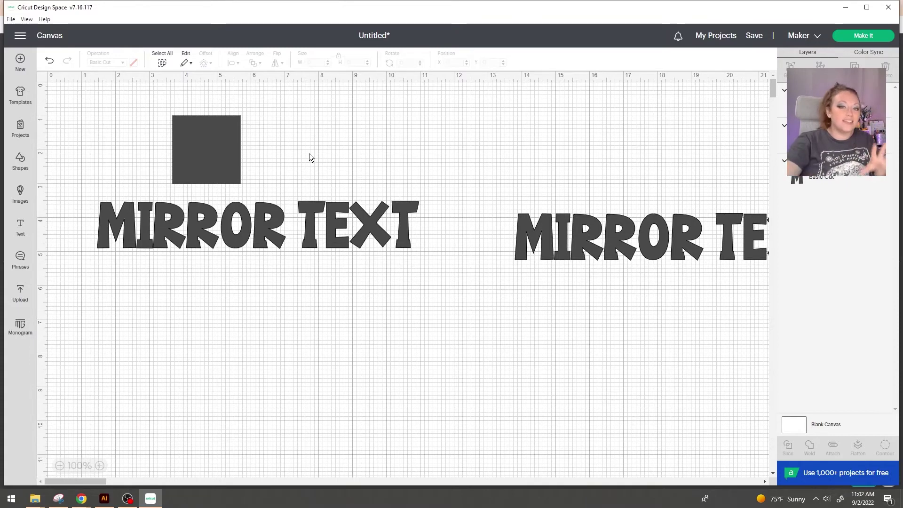
click(206, 148)
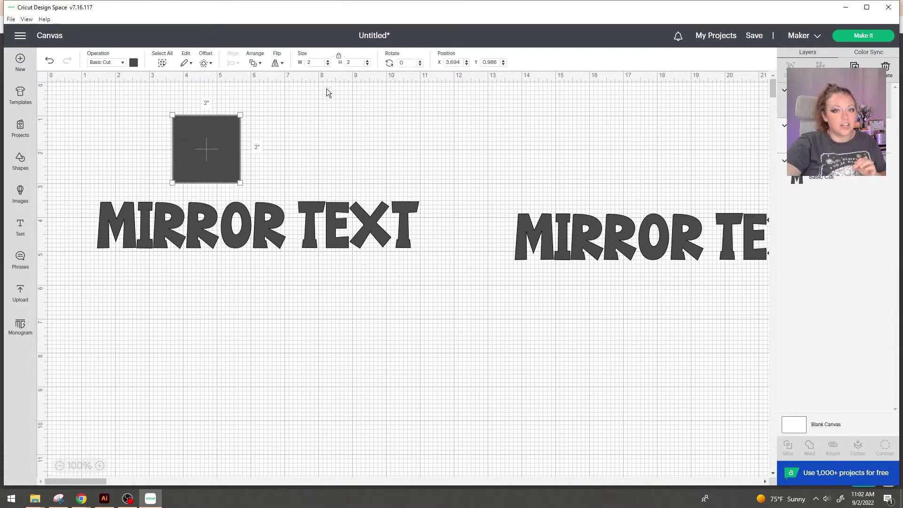
click(339, 55)
mouse_move(242, 182)
mouse_down()
mouse_move(237, 144)
mouse_move(359, 128)
mouse_move(534, 128)
mouse_up()
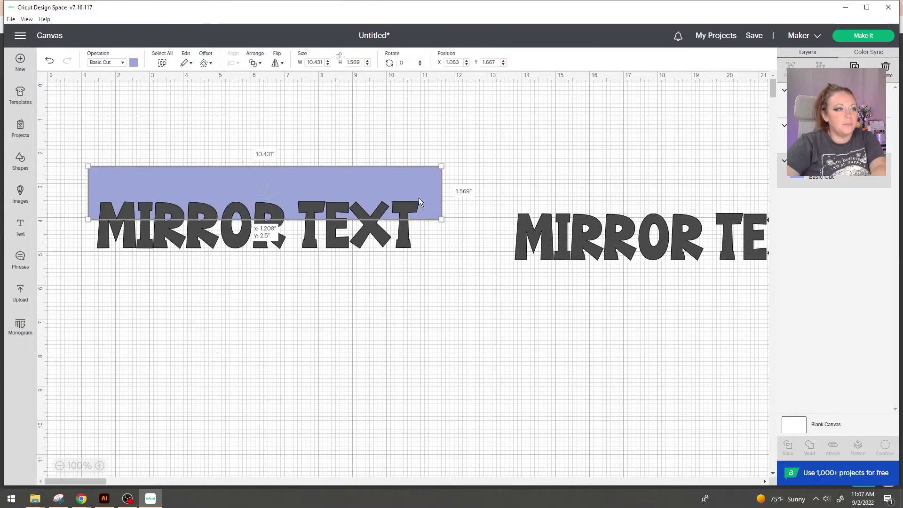
drag(419, 198, 416, 205)
click(423, 153)
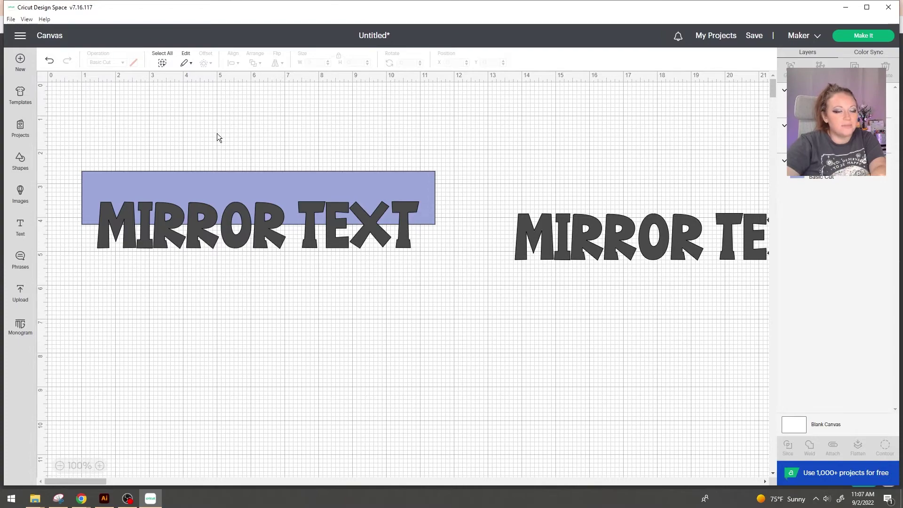
drag(73, 141, 478, 318)
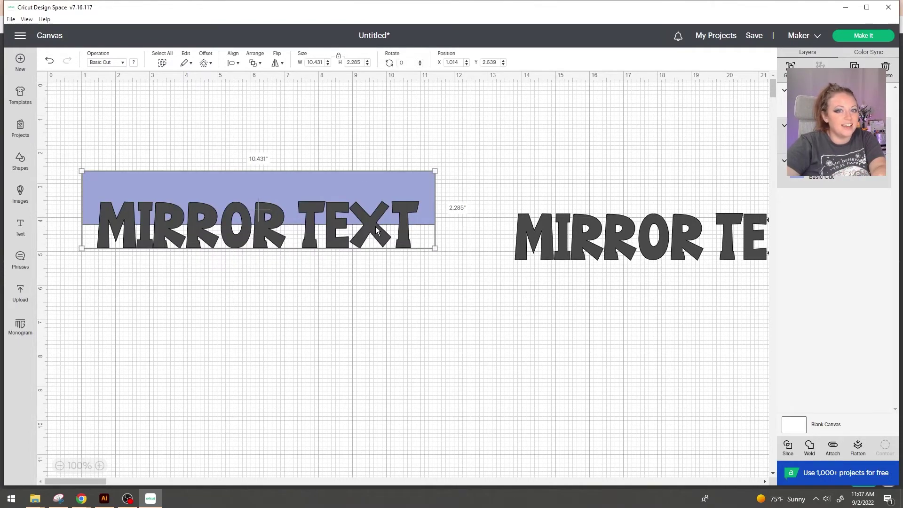
Slice MIRROR TEXT with the rectangle and delete the leftover rectangle piece
right_click(378, 230)
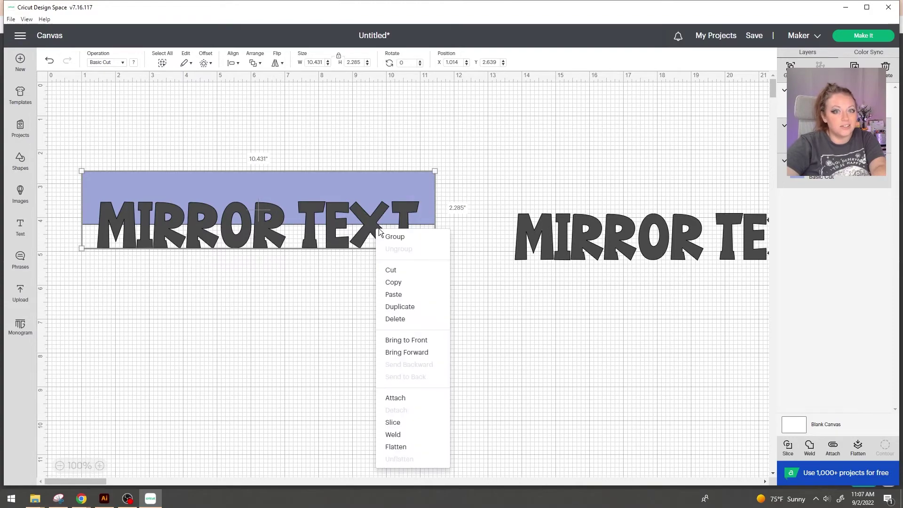
click(393, 420)
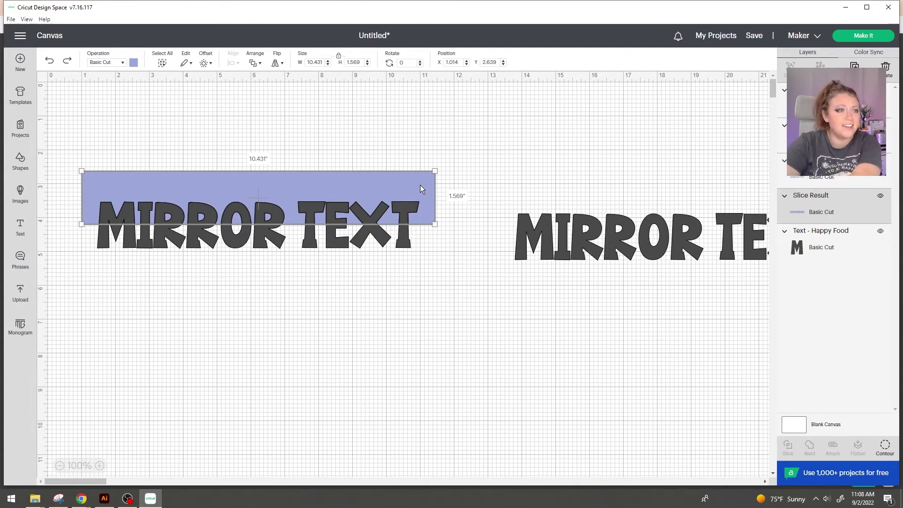
key(Delete)
Separate the purple top and dark bottom halves, placing the whole MIRROR TEXT copy between them
click(406, 211)
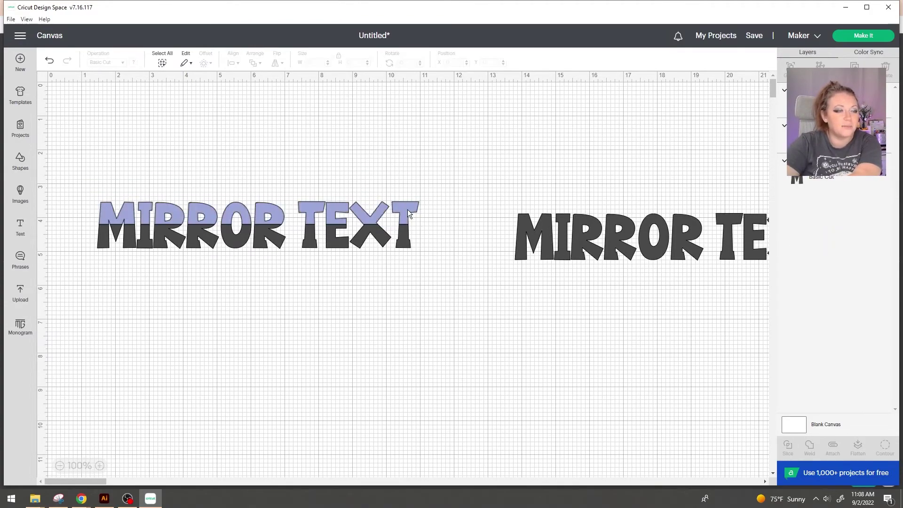
drag(409, 212, 405, 167)
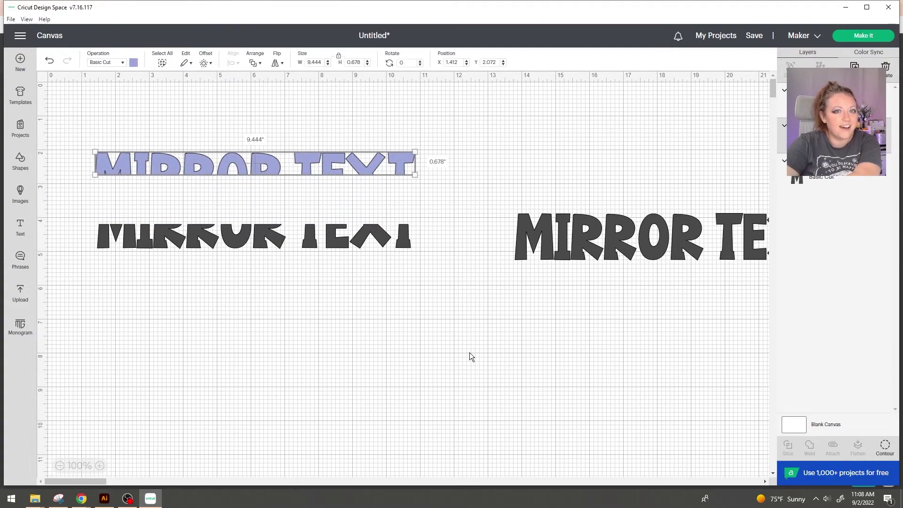
drag(404, 247, 413, 308)
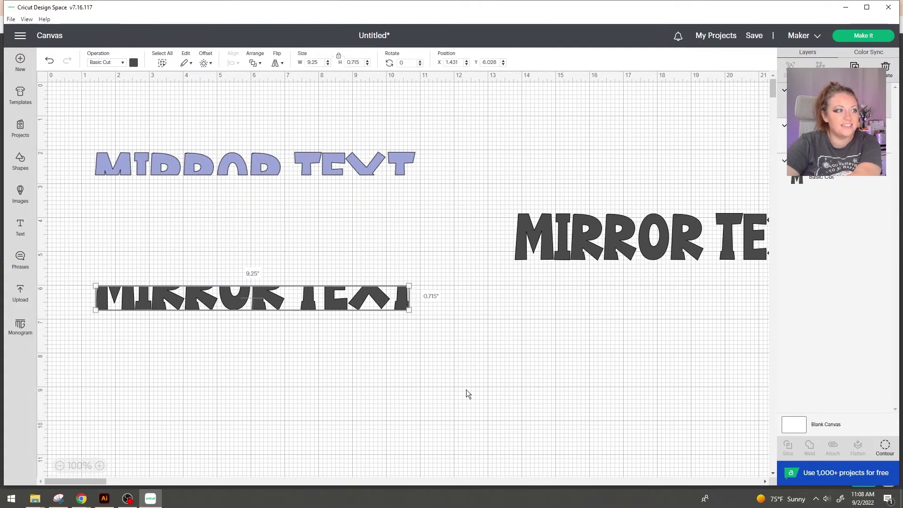
click(467, 395)
drag(584, 243, 162, 210)
drag(269, 297, 265, 241)
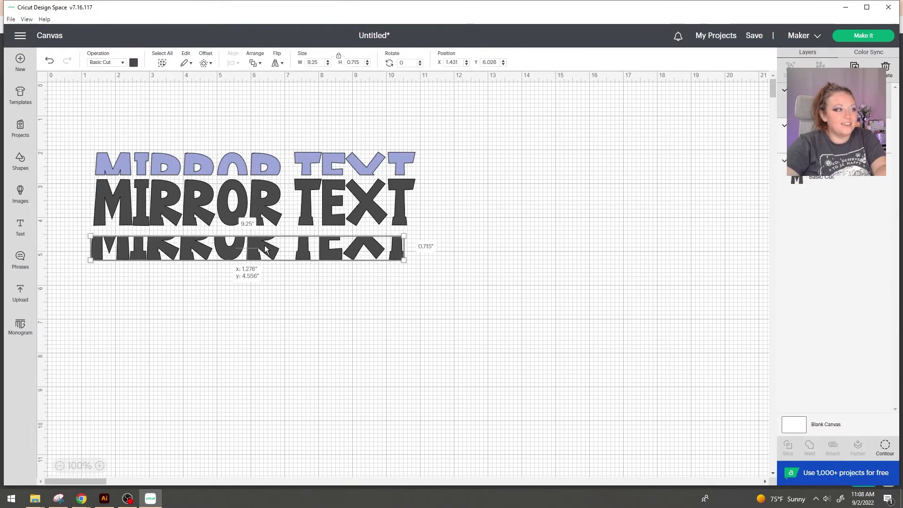
click(134, 63)
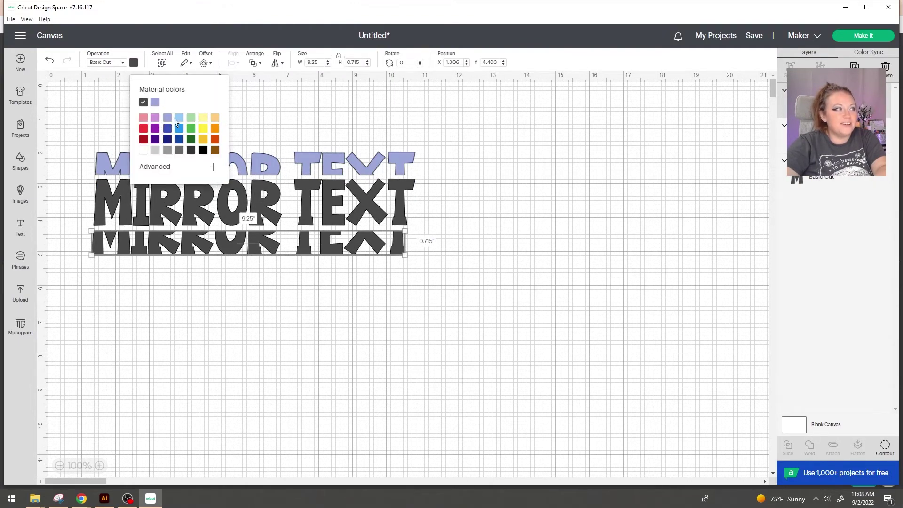
Make the bottom half green and centre the three rows horizontally
click(190, 122)
drag(561, 329, 75, 90)
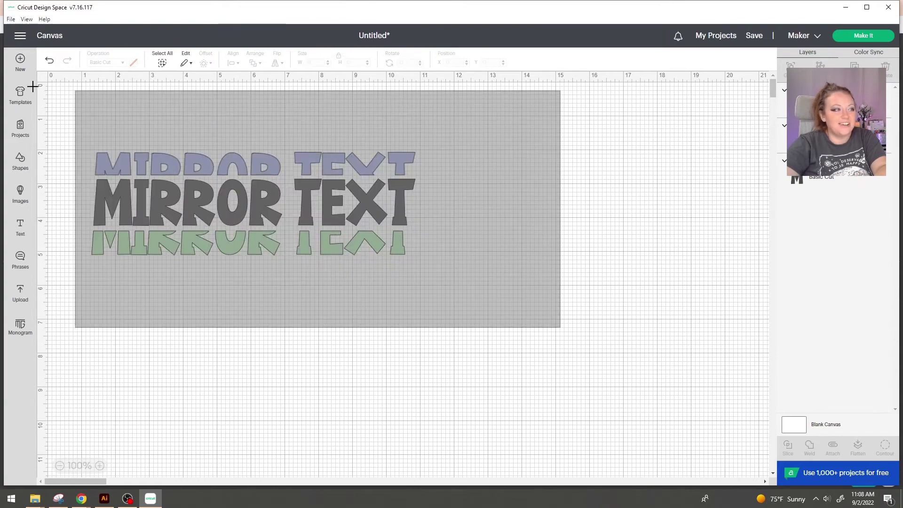
click(233, 70)
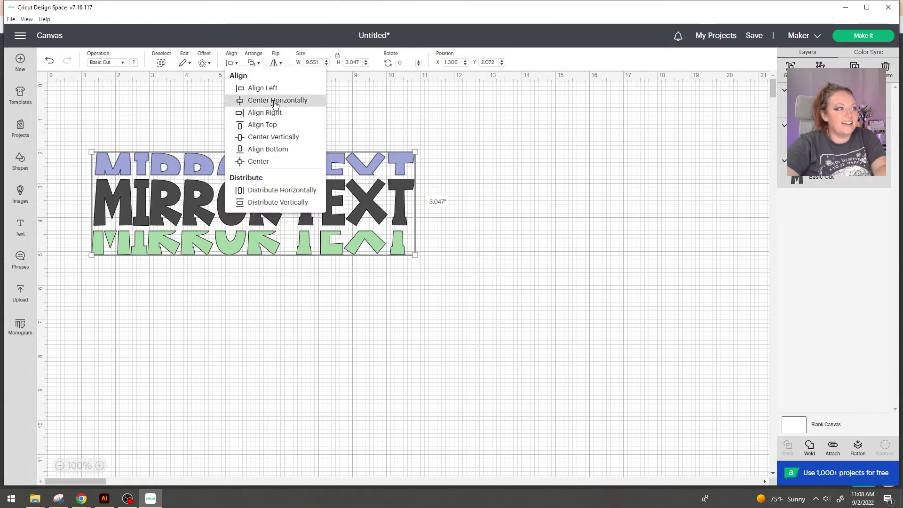
click(272, 100)
click(634, 233)
Duplicate the purple top half twice, stacking both copies above the purple row
click(352, 158)
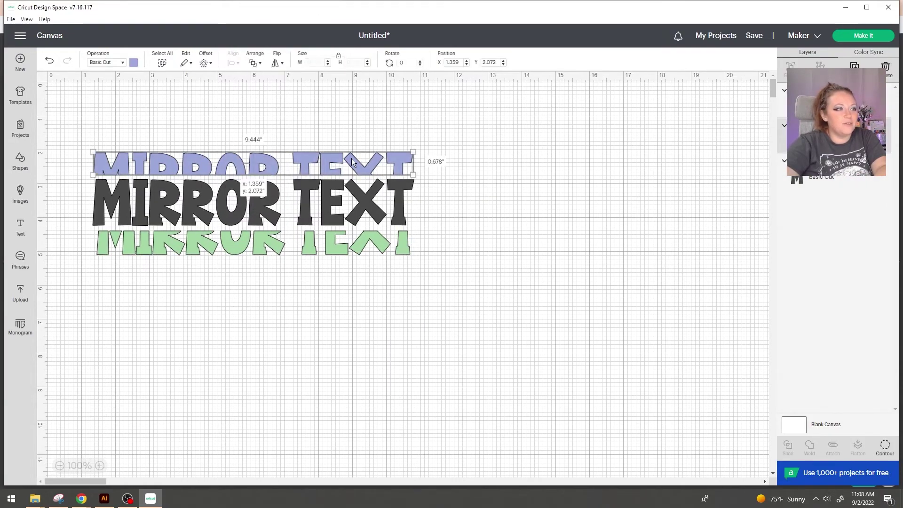
key(ctrl+d)
drag(330, 223, 262, 144)
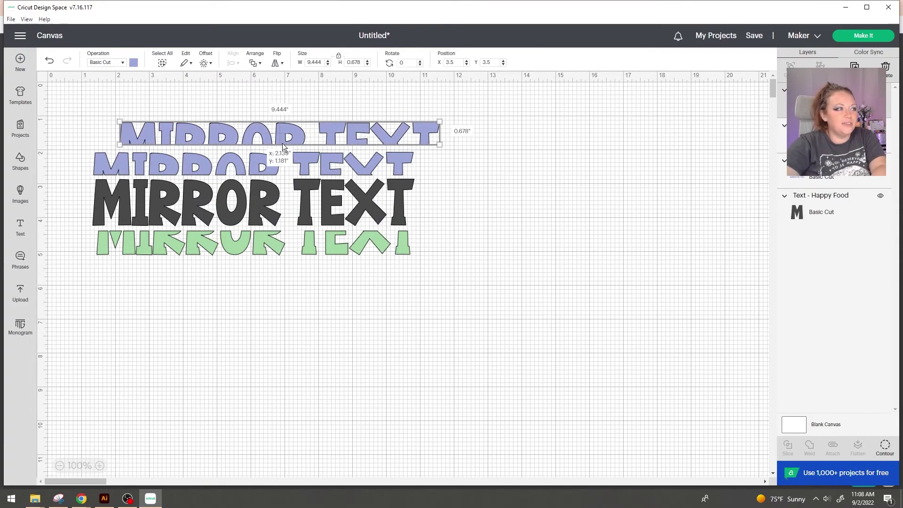
key(ctrl+d)
drag(307, 234, 229, 113)
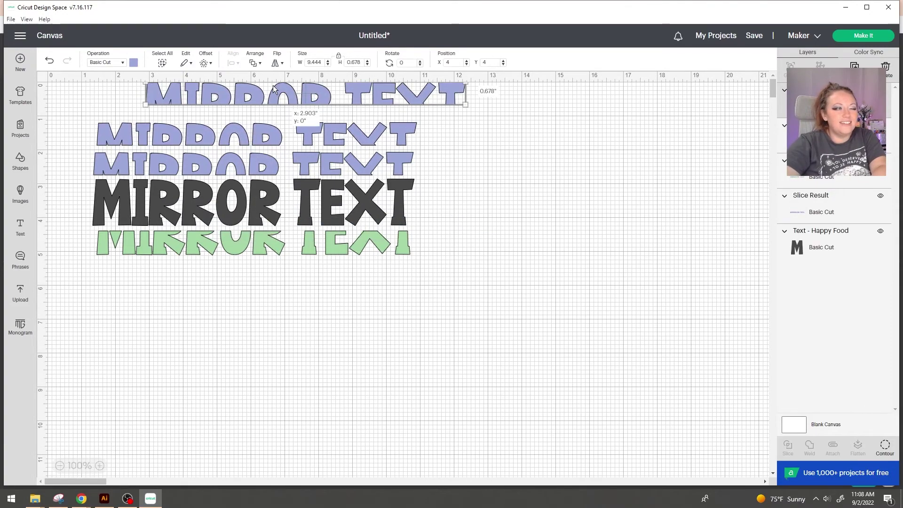
click(275, 250)
Duplicate the green bottom half twice, stacking both copies below the green row
key(ctrl+d)
drag(310, 256, 203, 280)
key(ctrl+d)
drag(287, 259, 168, 300)
Marquee-select all seven rows and bring up the alignment options
drag(531, 407, 42, 124)
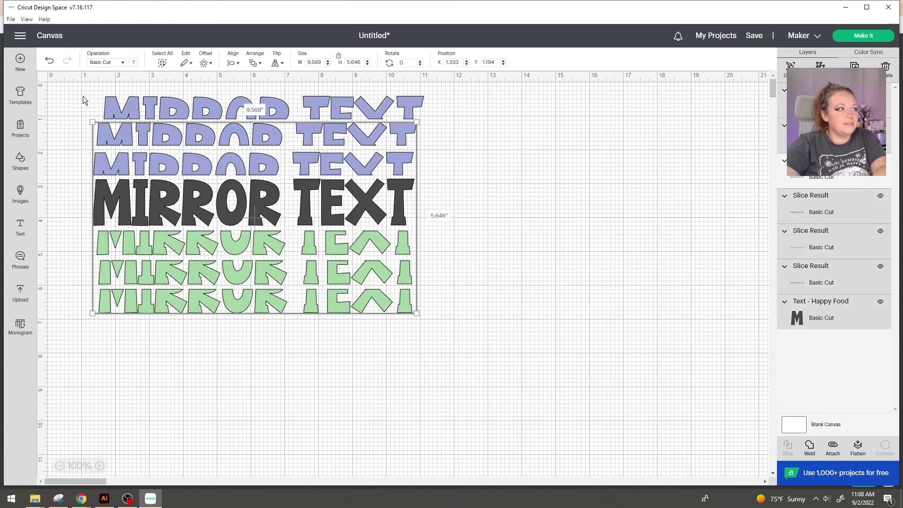
drag(82, 94, 519, 388)
click(235, 63)
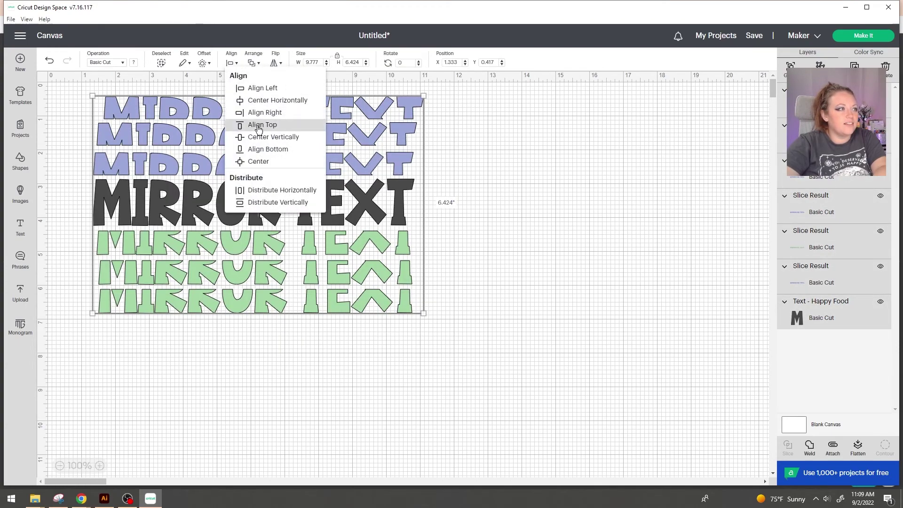